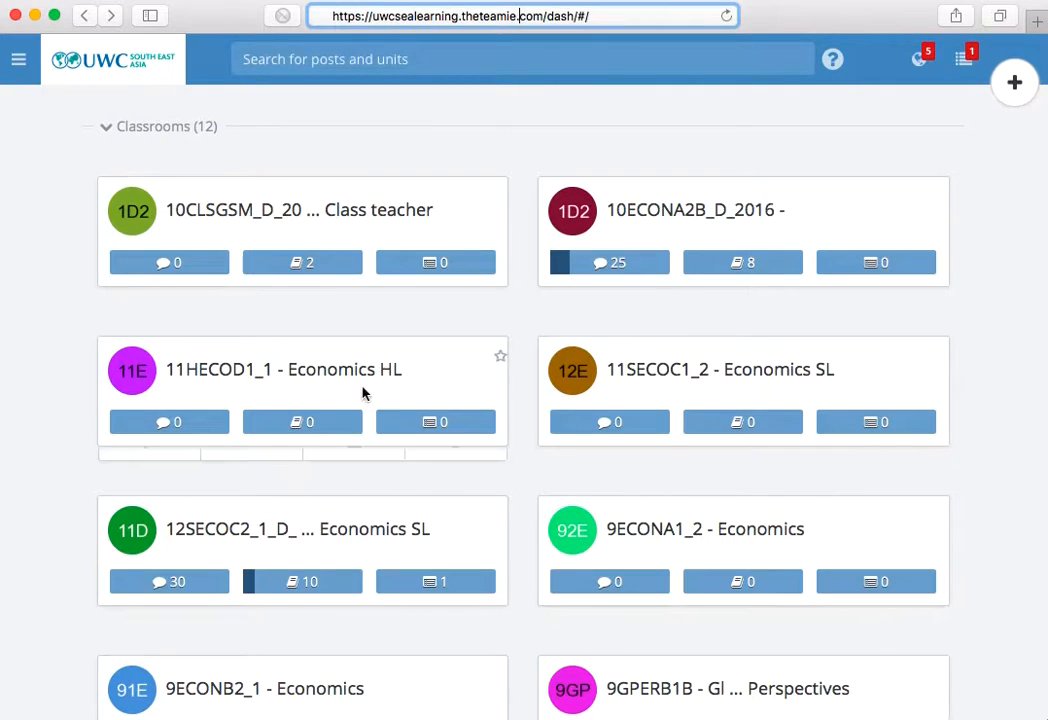
# - Open the learning materials of the 11HECOD1_1 - Economics HL classroom
pyautogui.moveTo(348, 374)
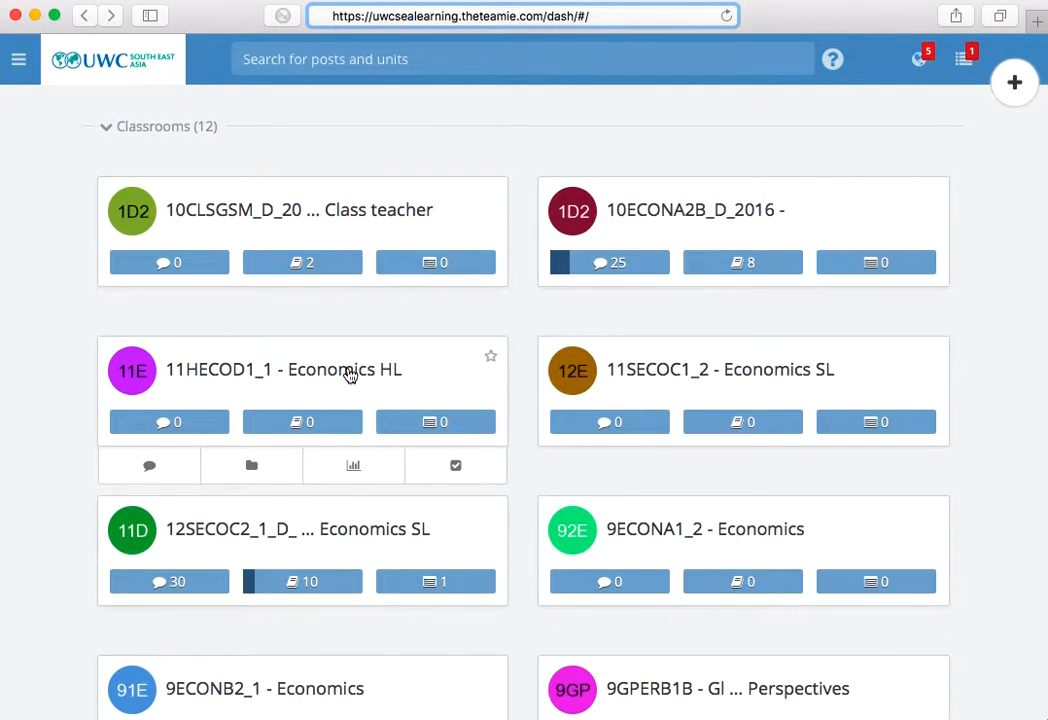
pyautogui.click(318, 373)
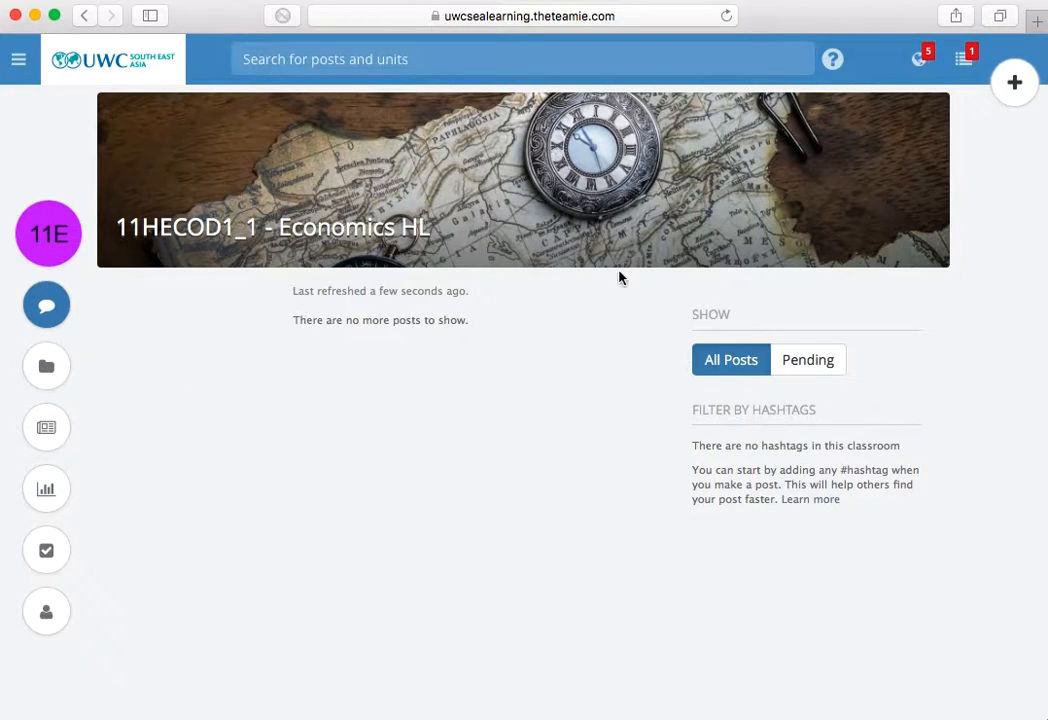
pyautogui.moveTo(824, 250)
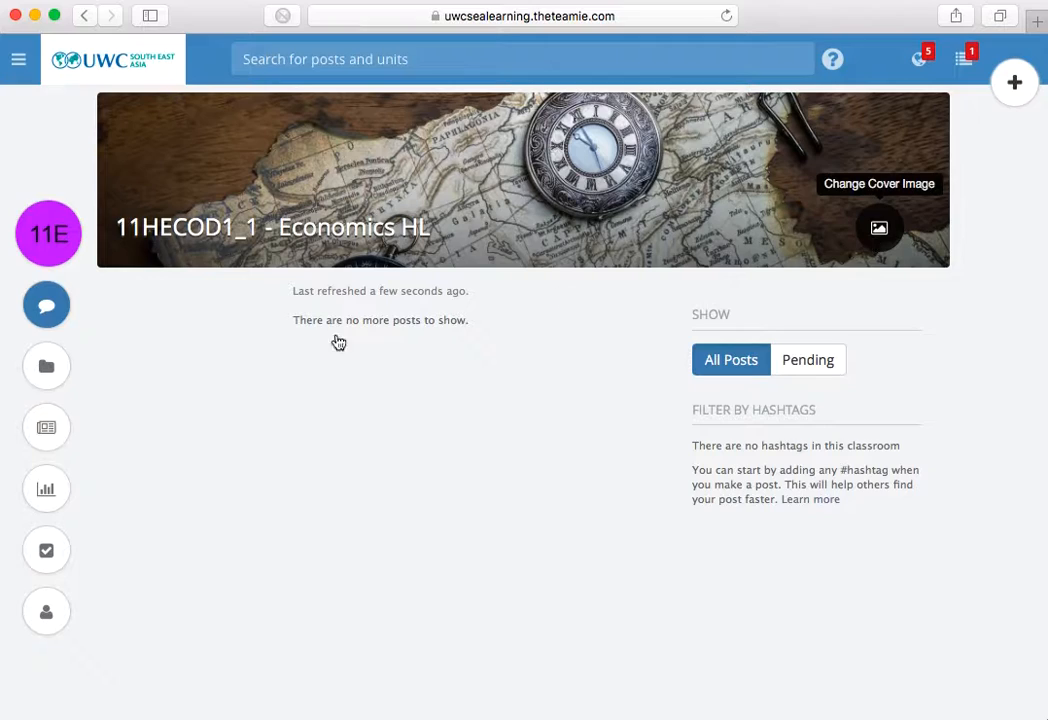
pyautogui.click(50, 372)
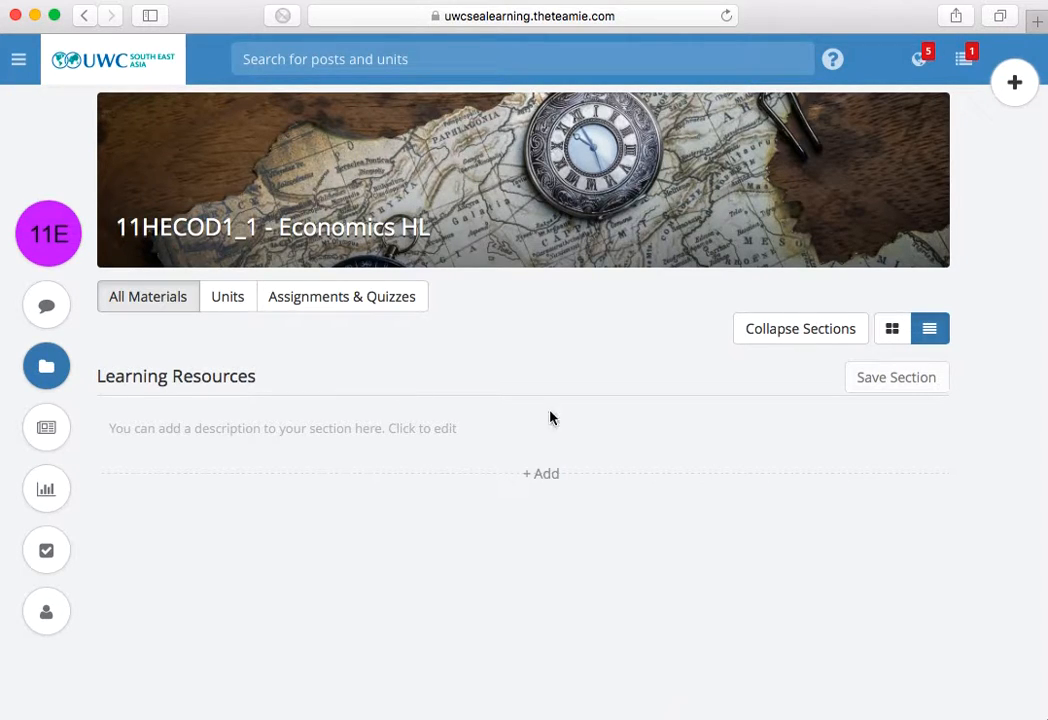
# - Start a unit import into the Learning Resources section and pick Economics Workspace (Dover) as the source classroom
pyautogui.click(550, 476)
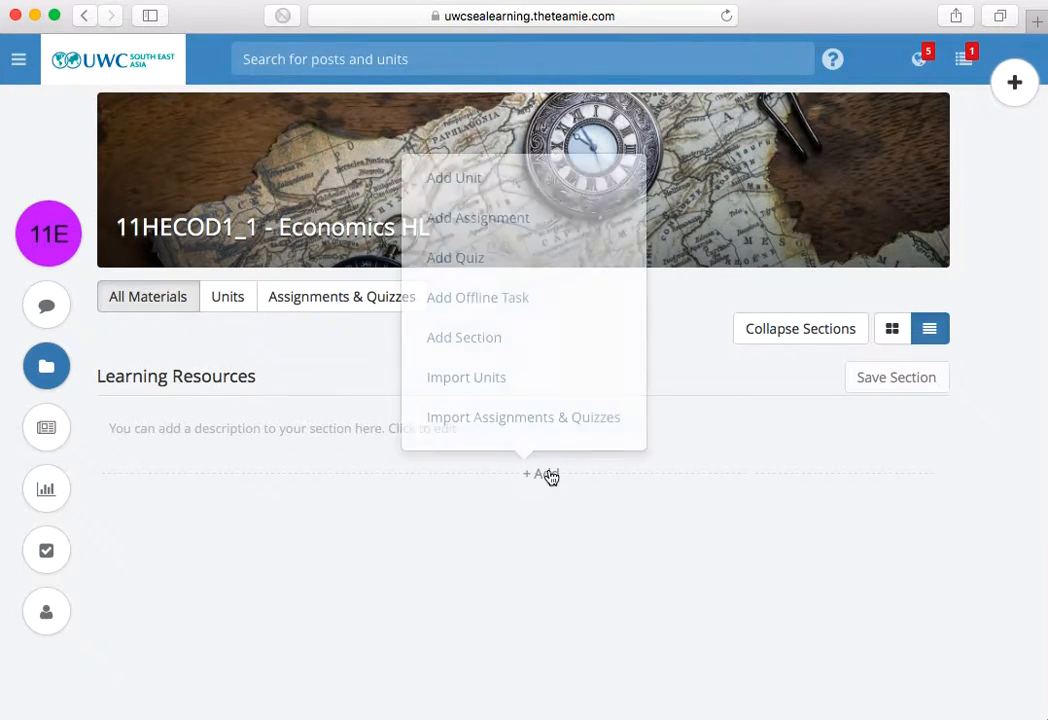
pyautogui.click(497, 381)
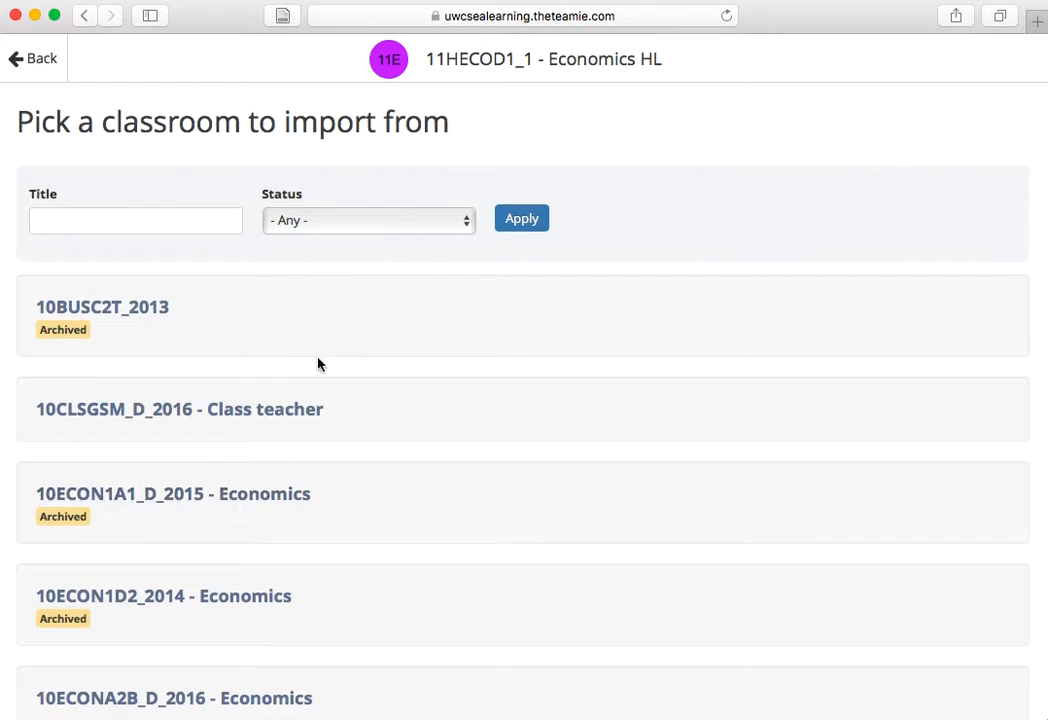
pyautogui.click(433, 232)
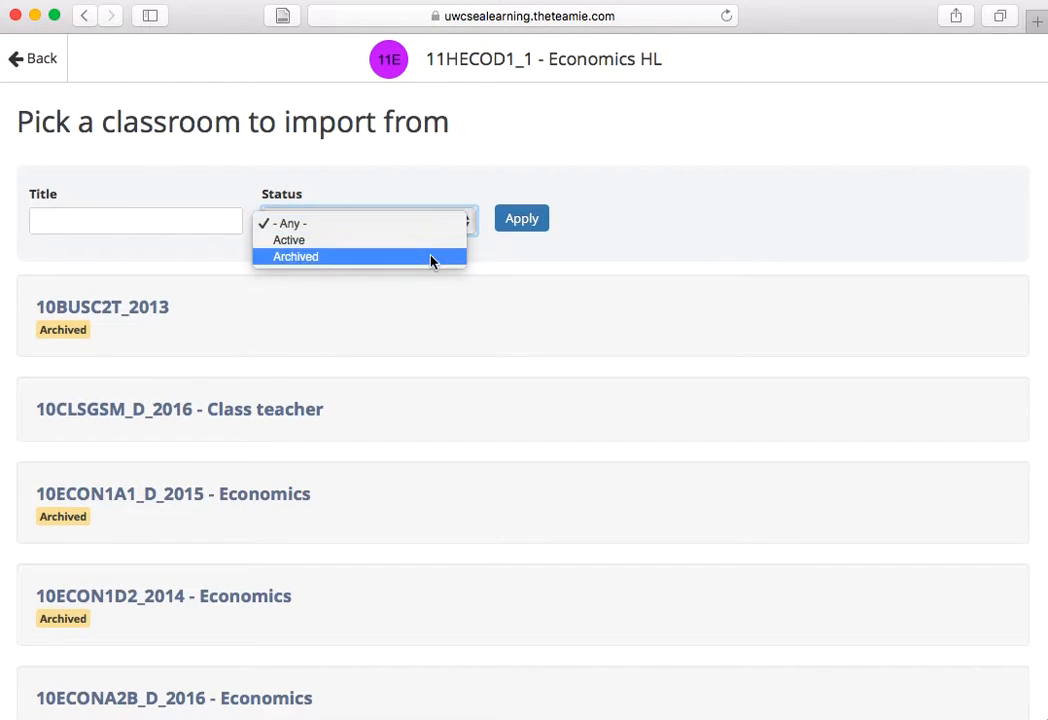
pyautogui.click(443, 228)
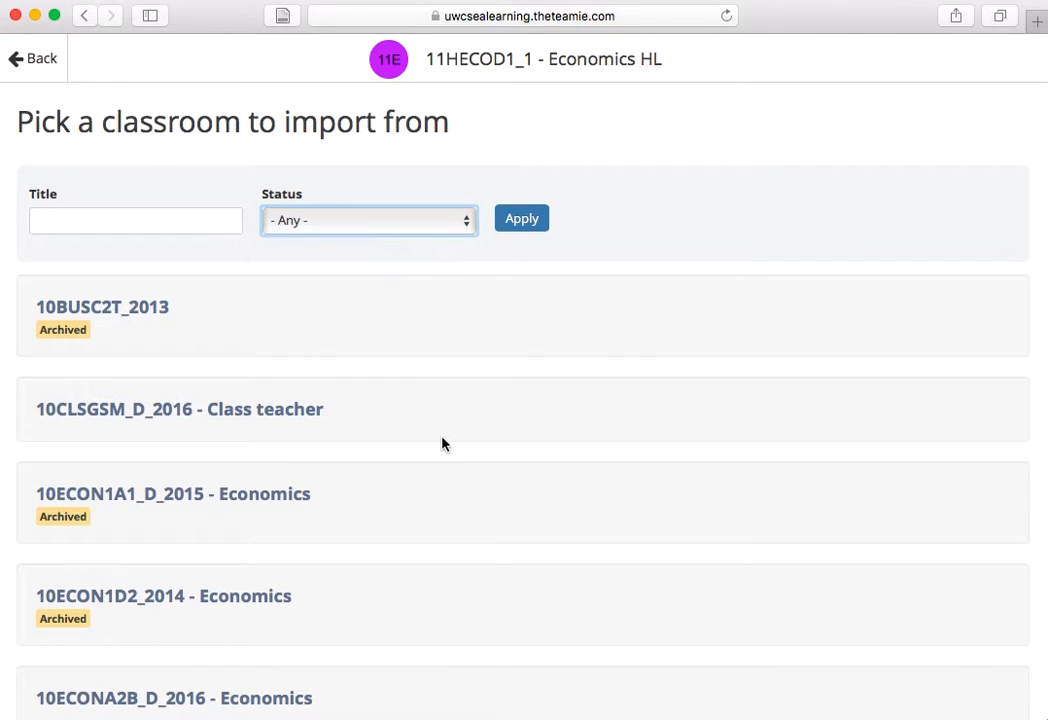
pyautogui.scroll(-5, 444, 444)
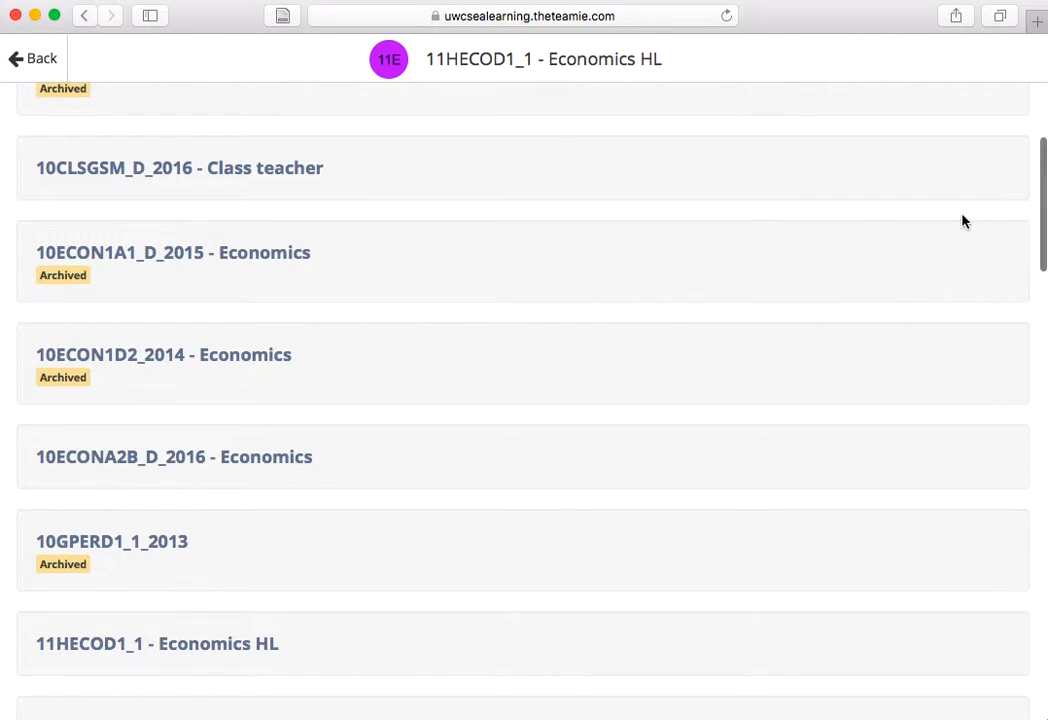
pyautogui.moveTo(1043, 227); pyautogui.dragTo(1039, 564)
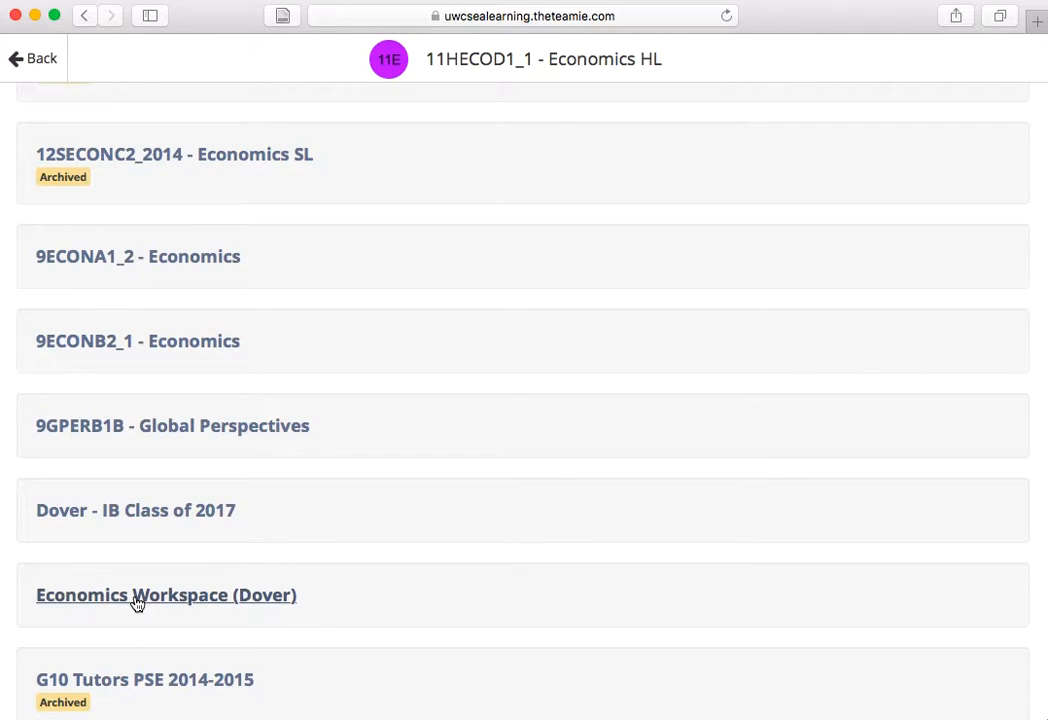
pyautogui.click(138, 600)
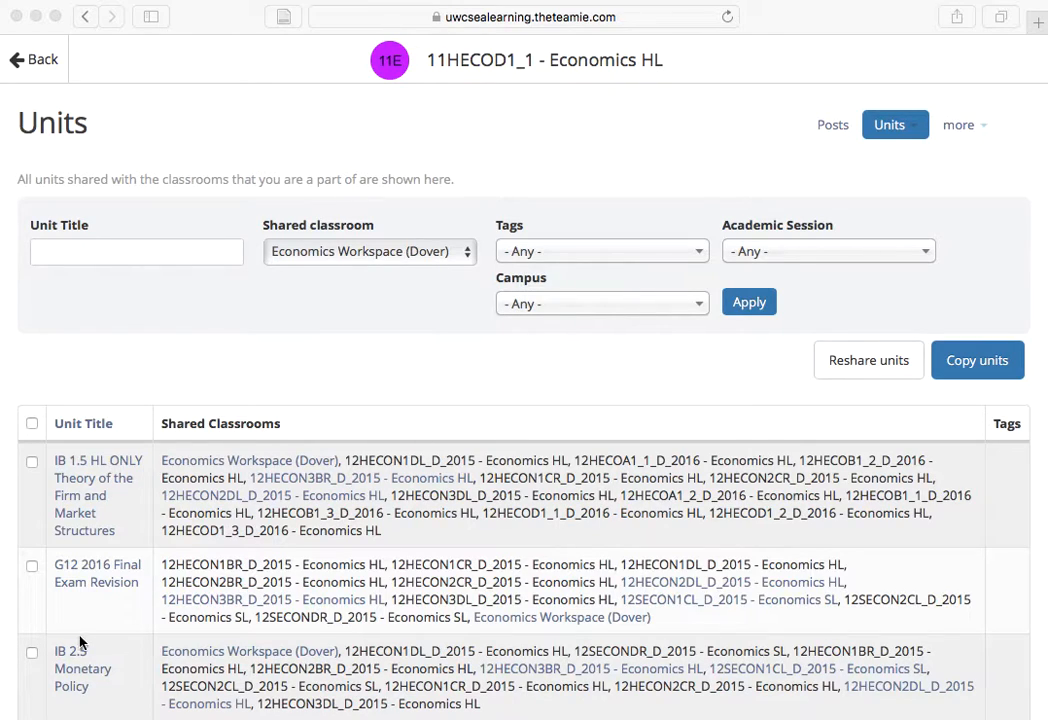
# - Select the units IB 2.5 Monetary Policy and IB 2.4 Fiscal Policy for import
pyautogui.click(30, 655)
pyautogui.click(30, 655)
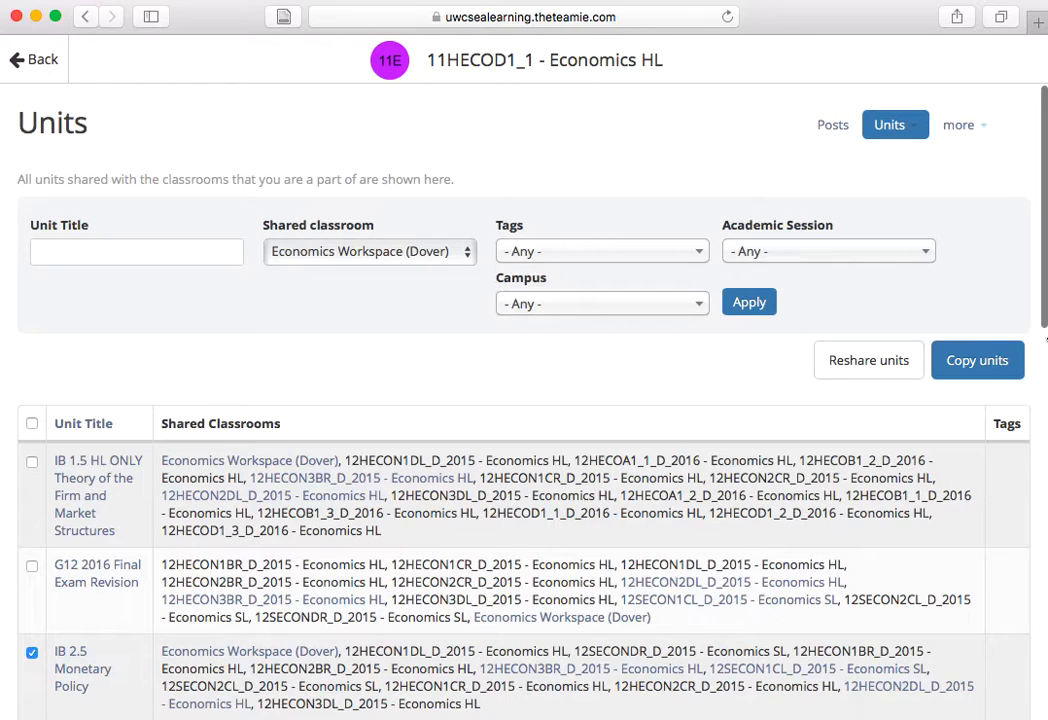
pyautogui.moveTo(1042, 326); pyautogui.dragTo(1040, 432)
pyautogui.click(32, 433)
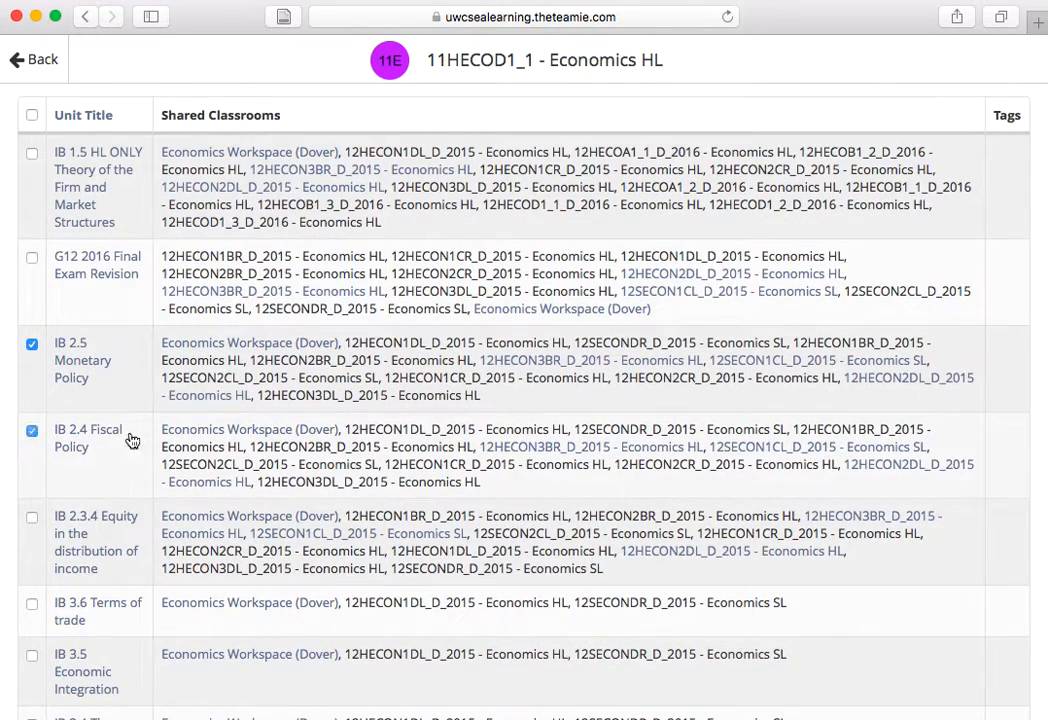
# - Copy the selected units into the Learning Resources section of 11HECOD1_1 - Economics HL and confirm the import
pyautogui.scroll(5, 460, 460)
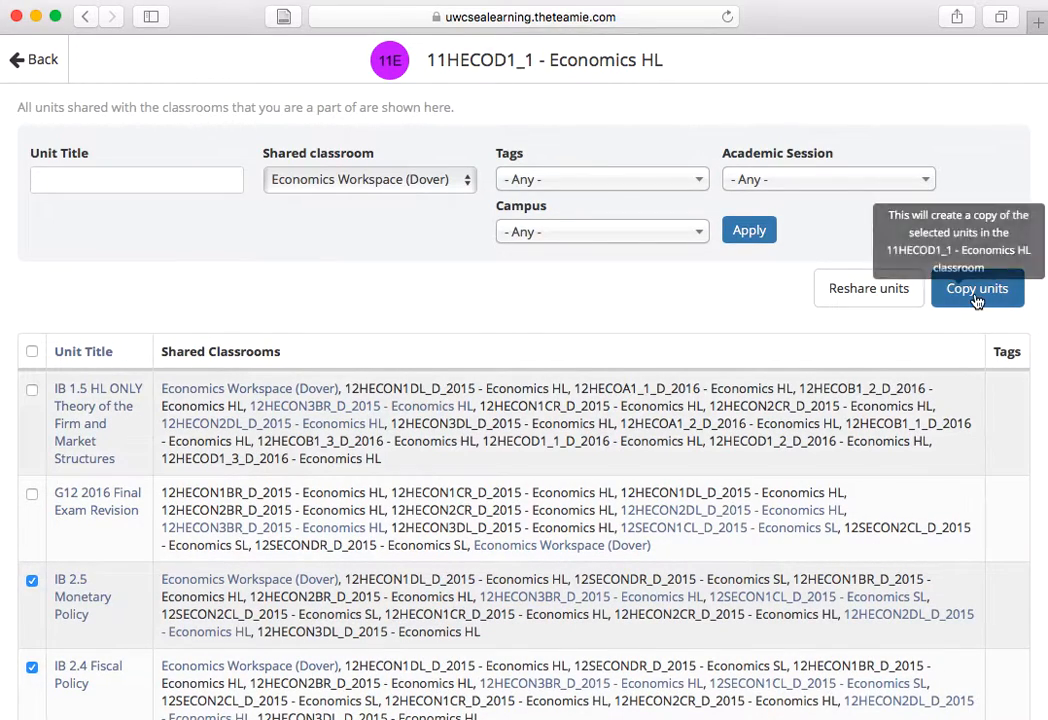
pyautogui.click(977, 300)
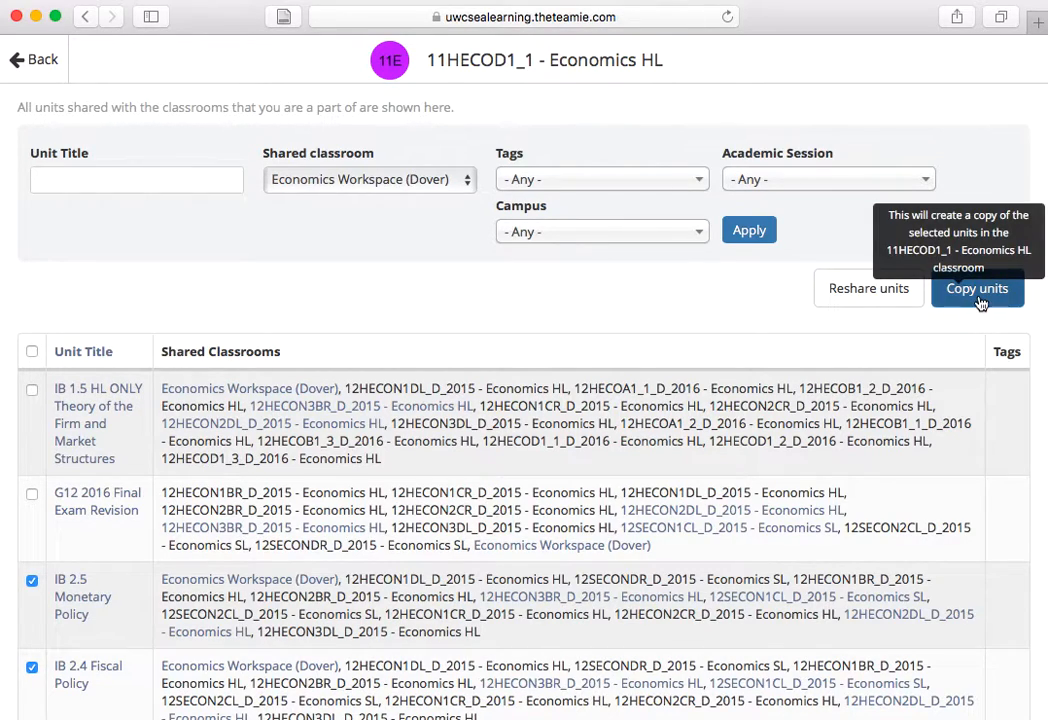
pyautogui.click(980, 302)
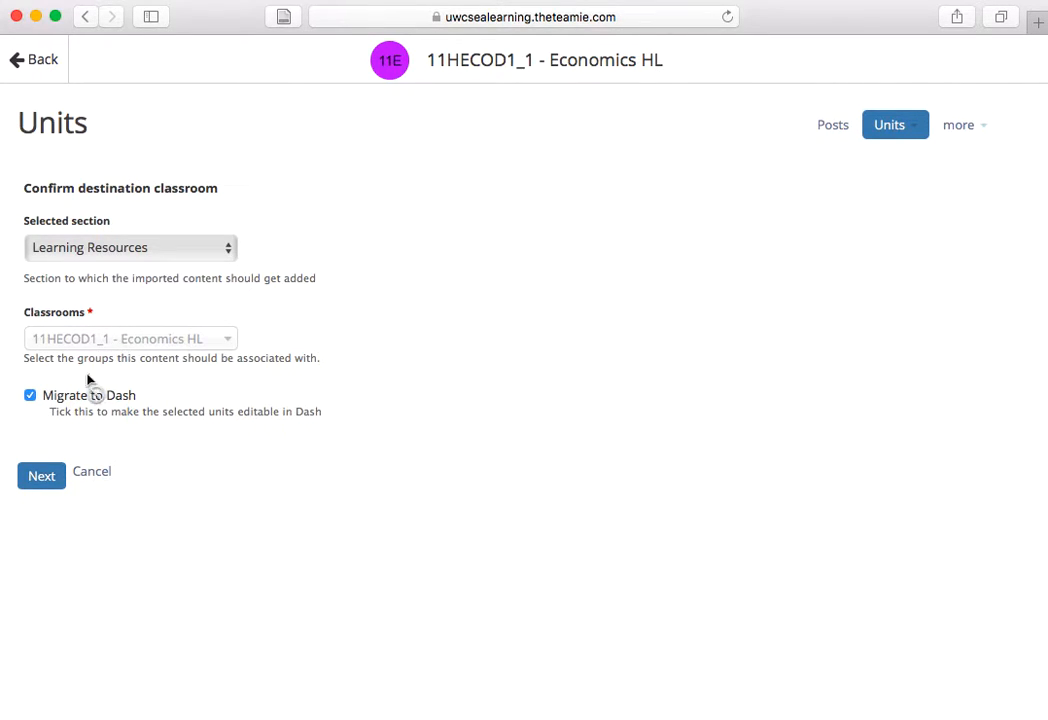
pyautogui.click(30, 396)
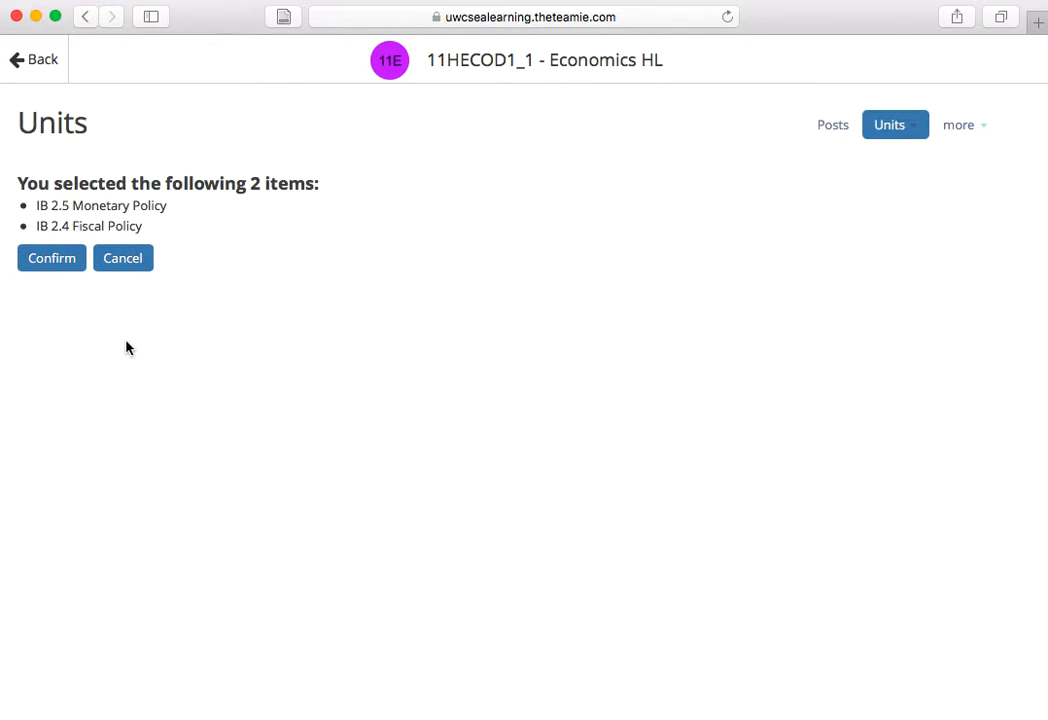
pyautogui.click(52, 258)
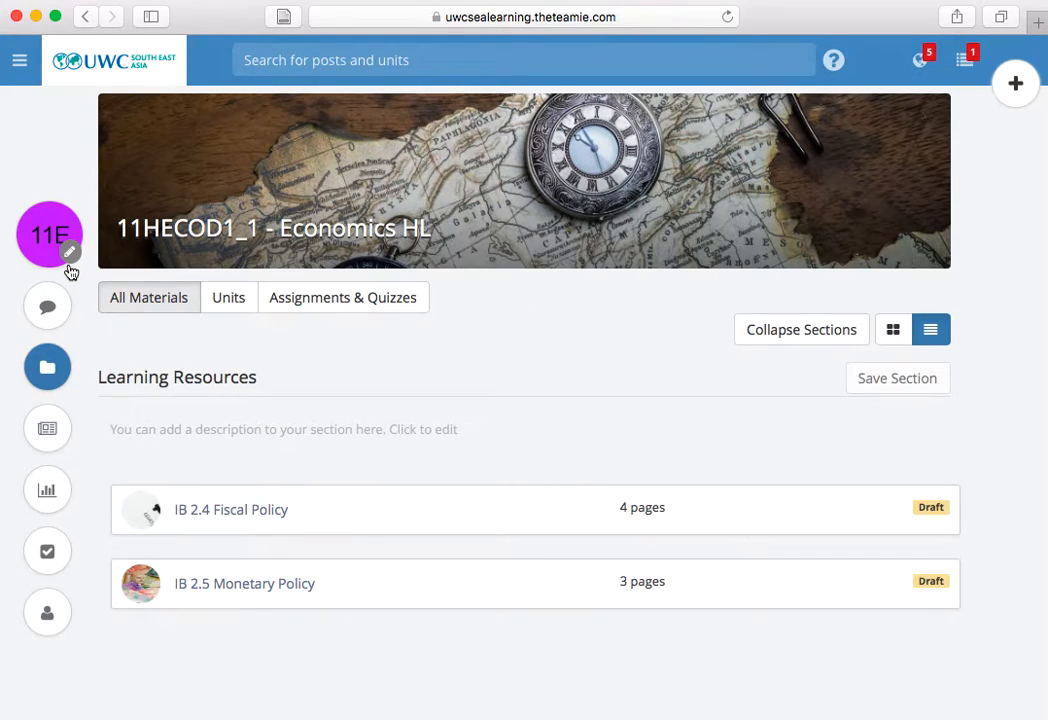
# - Publish the imported IB 2.5 Monetary Policy unit
pyautogui.moveTo(440, 523)
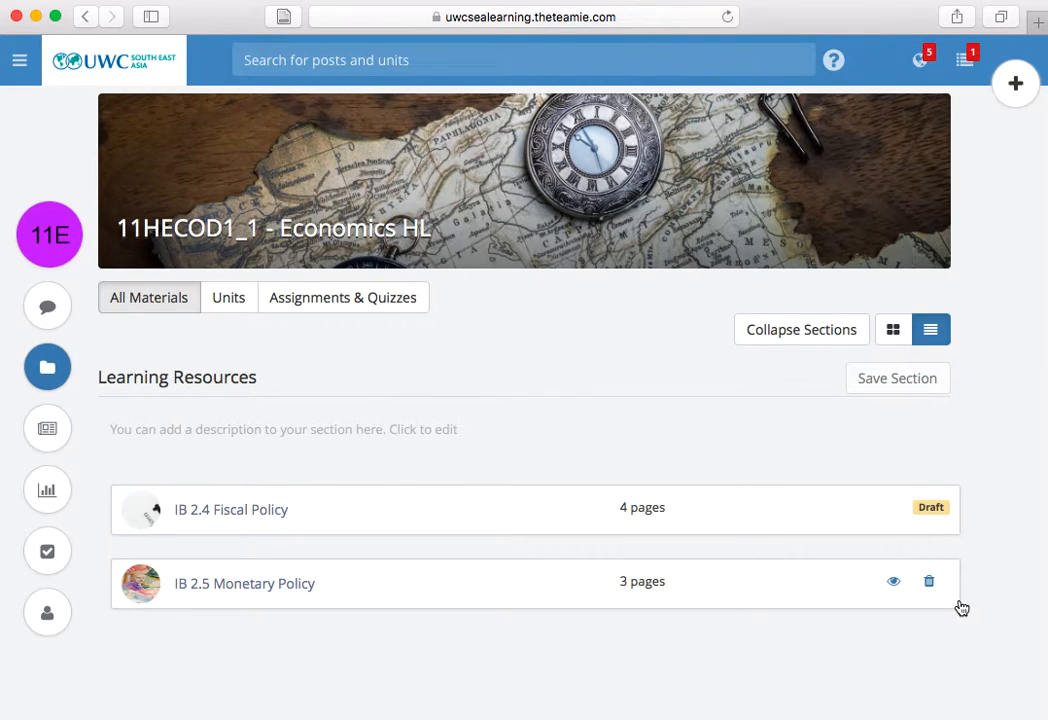
pyautogui.click(894, 583)
# - Add a section titled "Term 1" below Learning Resources and move the IB 2.5 Monetary Policy unit into it
pyautogui.click(545, 625)
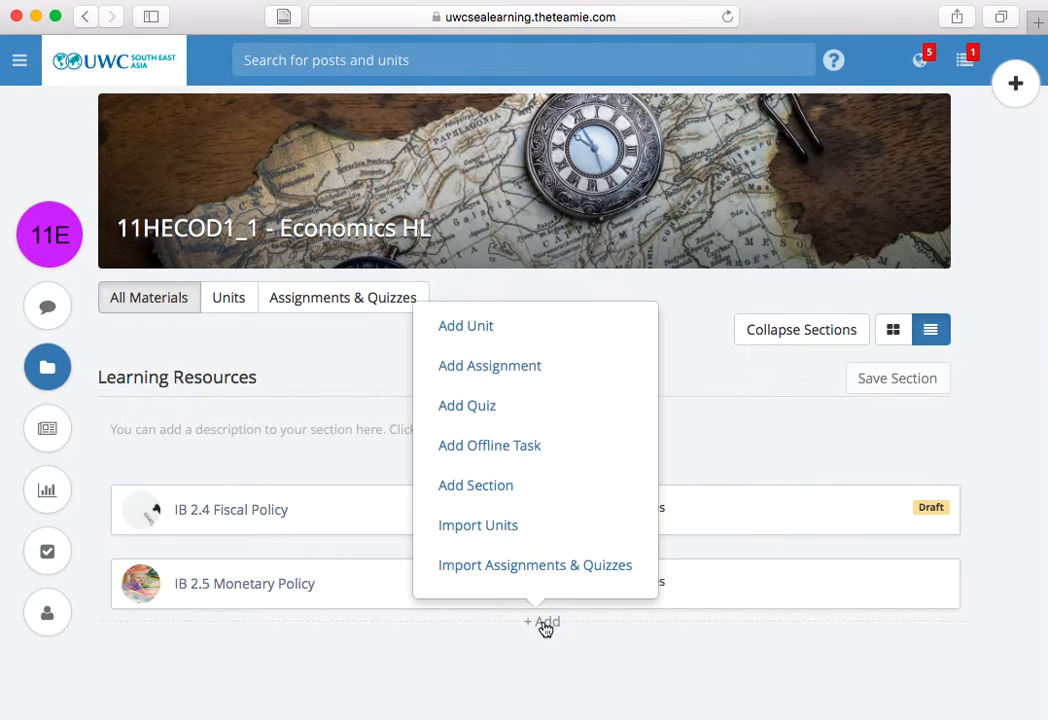
pyautogui.click(478, 486)
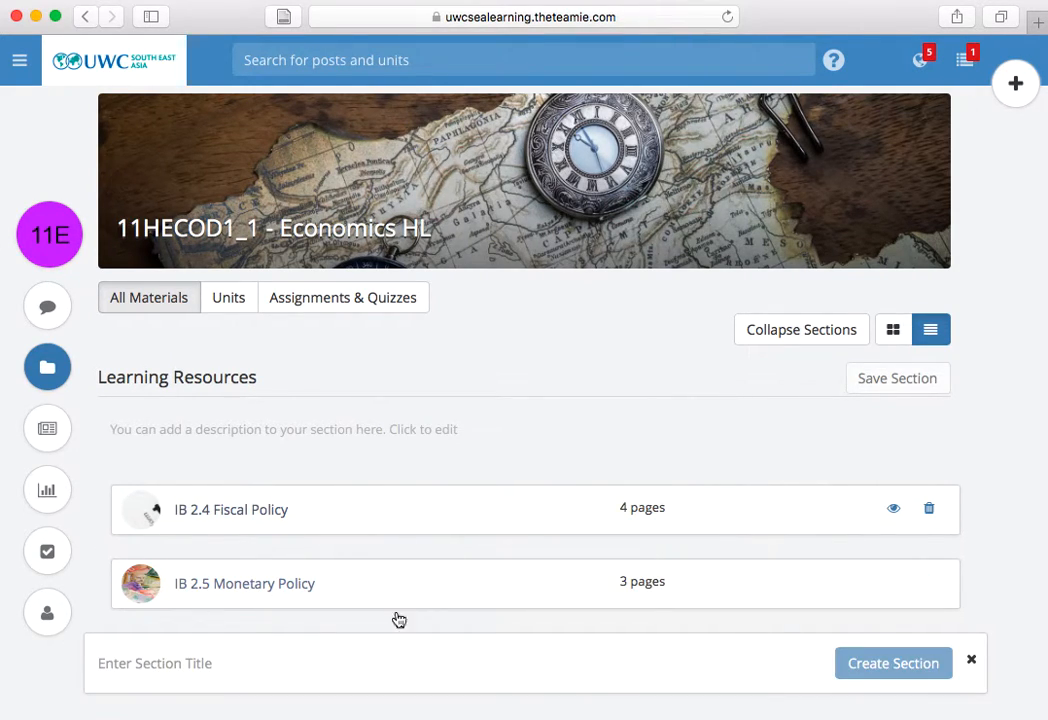
pyautogui.click(370, 662)
pyautogui.write('Ter')
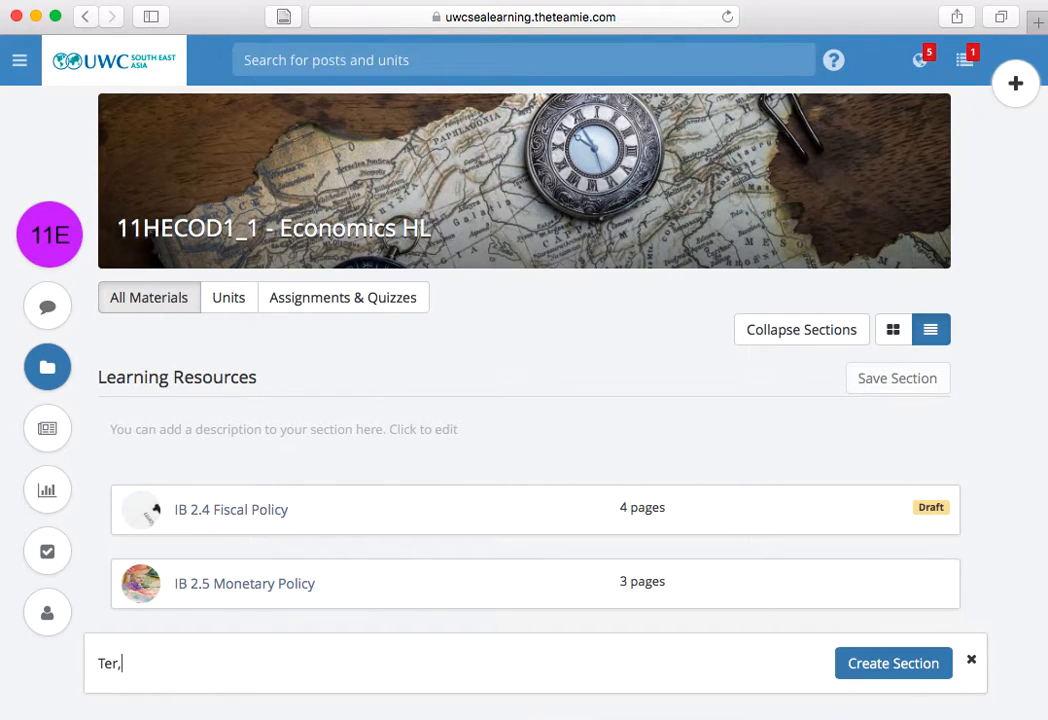
pyautogui.write('m 1')
pyautogui.click(884, 665)
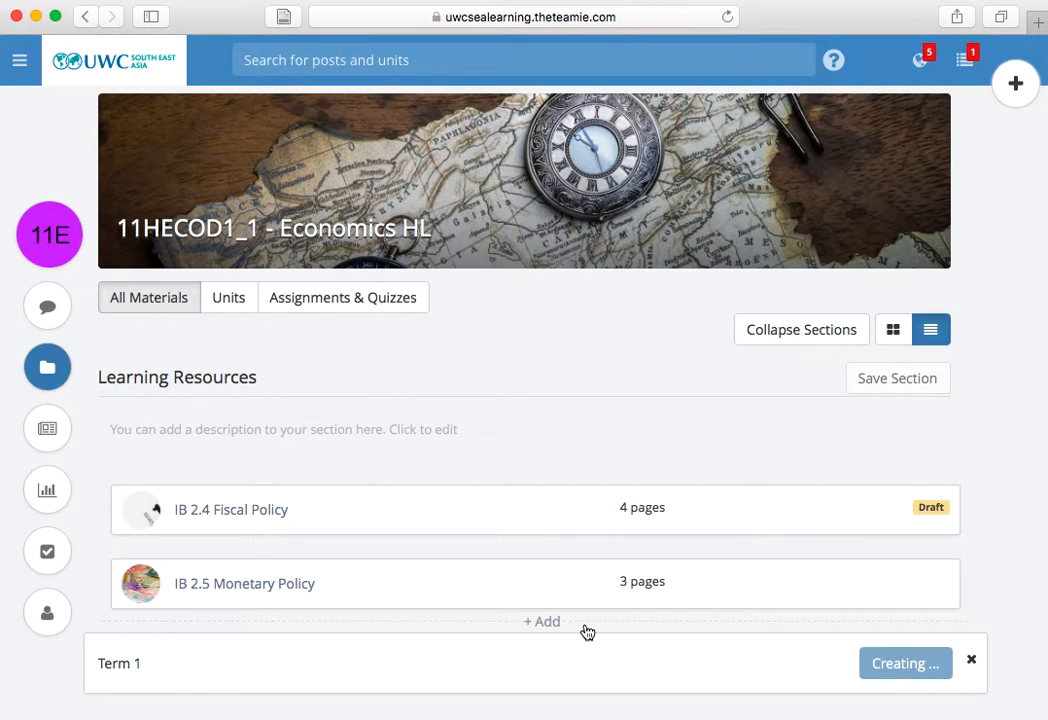
pyautogui.scroll(-2, 588, 633)
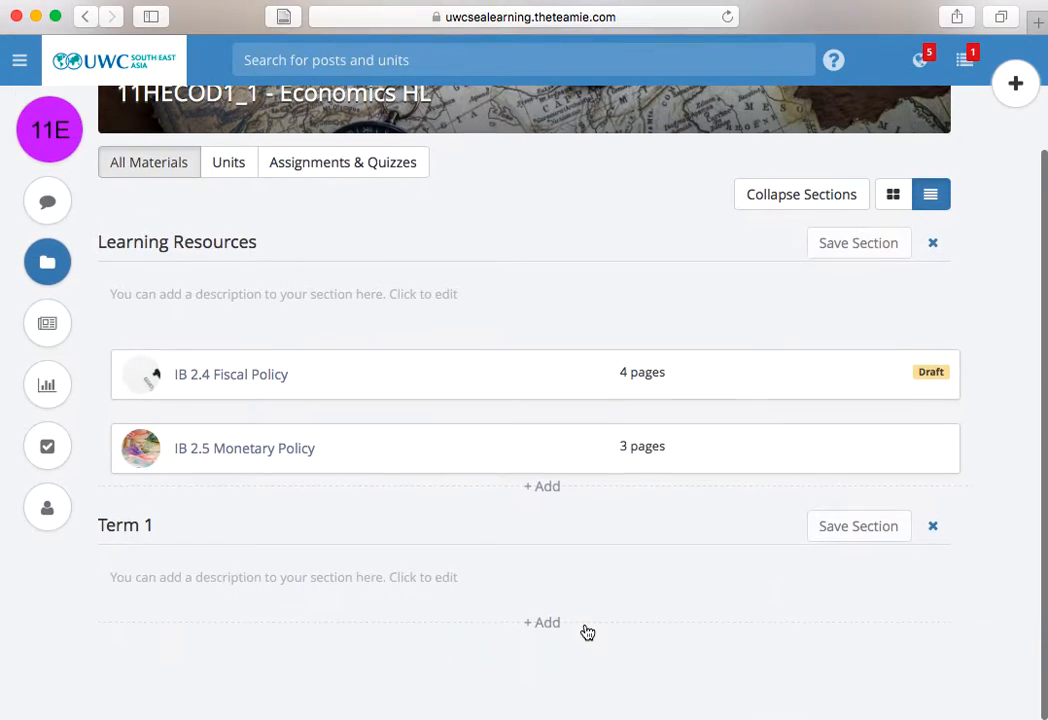
pyautogui.moveTo(418, 455)
pyautogui.mouseDown()
pyautogui.moveTo(440, 611)
pyautogui.moveTo(436, 681)
pyautogui.moveTo(421, 582)
pyautogui.moveTo(424, 437)
pyautogui.mouseUp()
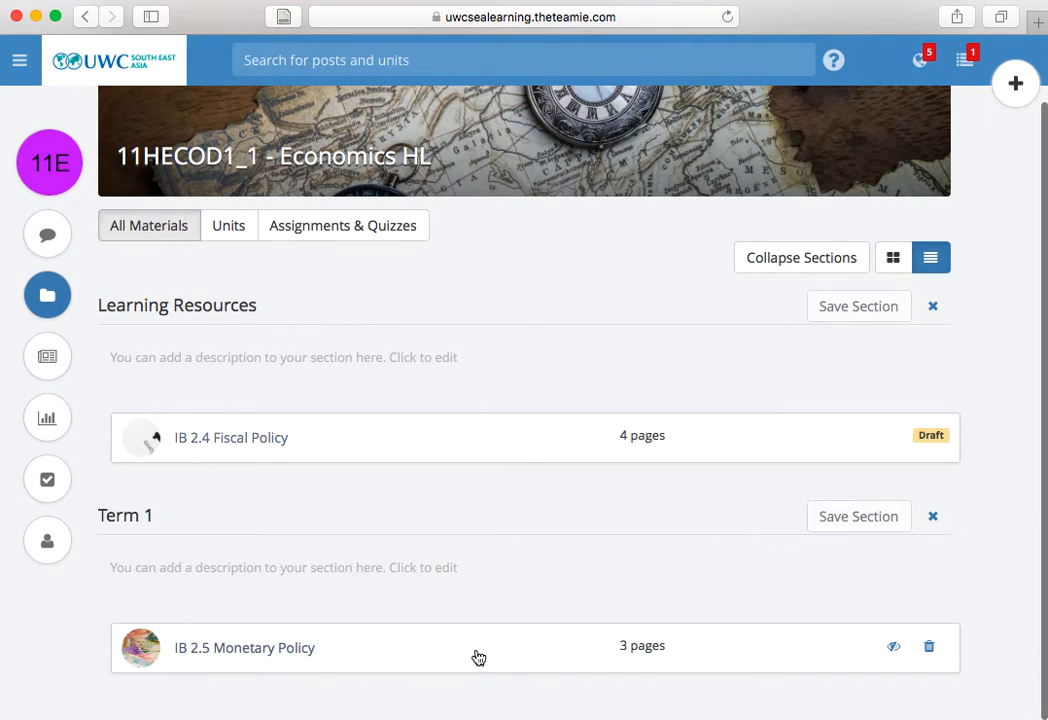
# - Rename the Learning Resources section to "Introduction" and save it
pyautogui.tripleClick(256, 316)
pyautogui.press('BackSpace')
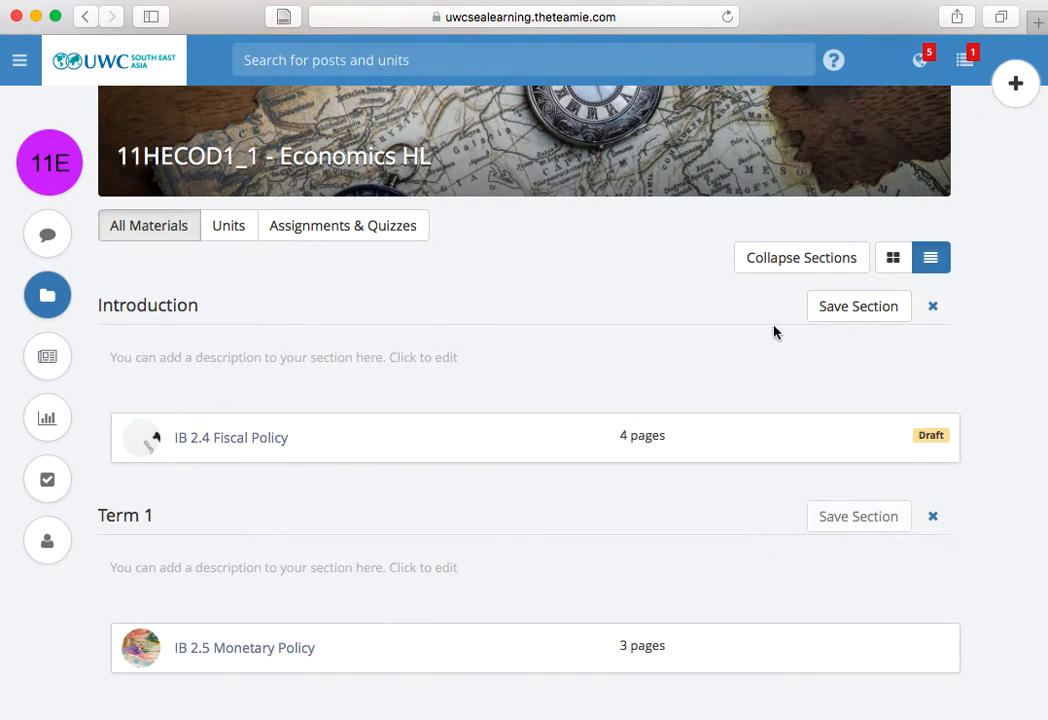
pyautogui.click(832, 312)
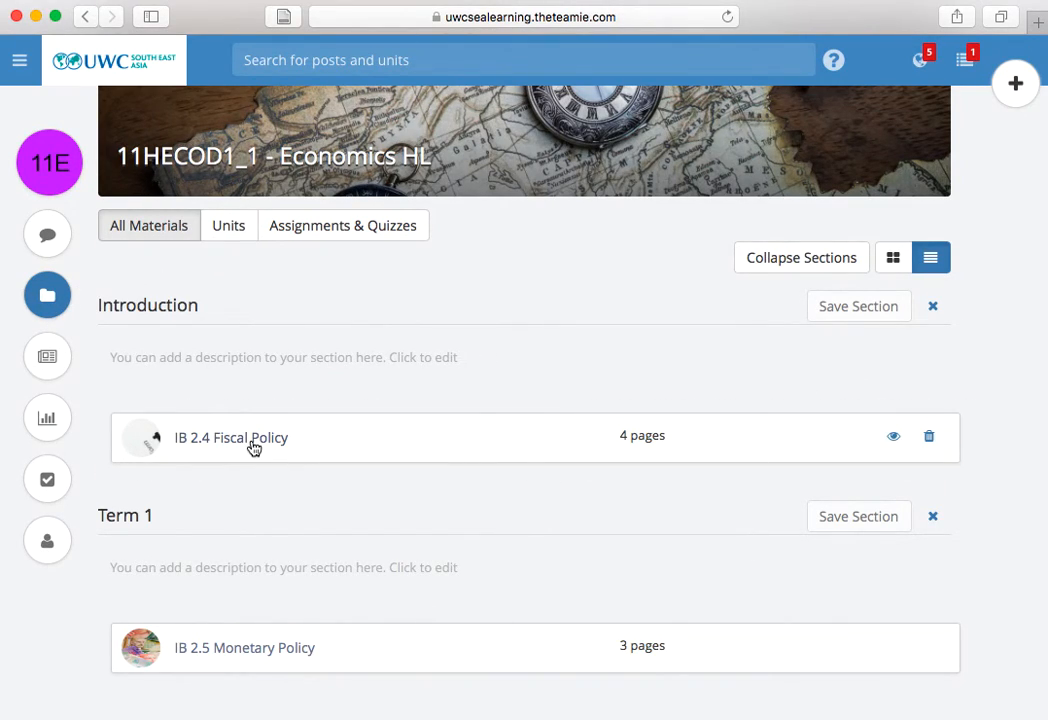
# - Open the IB 2.4 Fiscal Policy unit
pyautogui.click(357, 441)
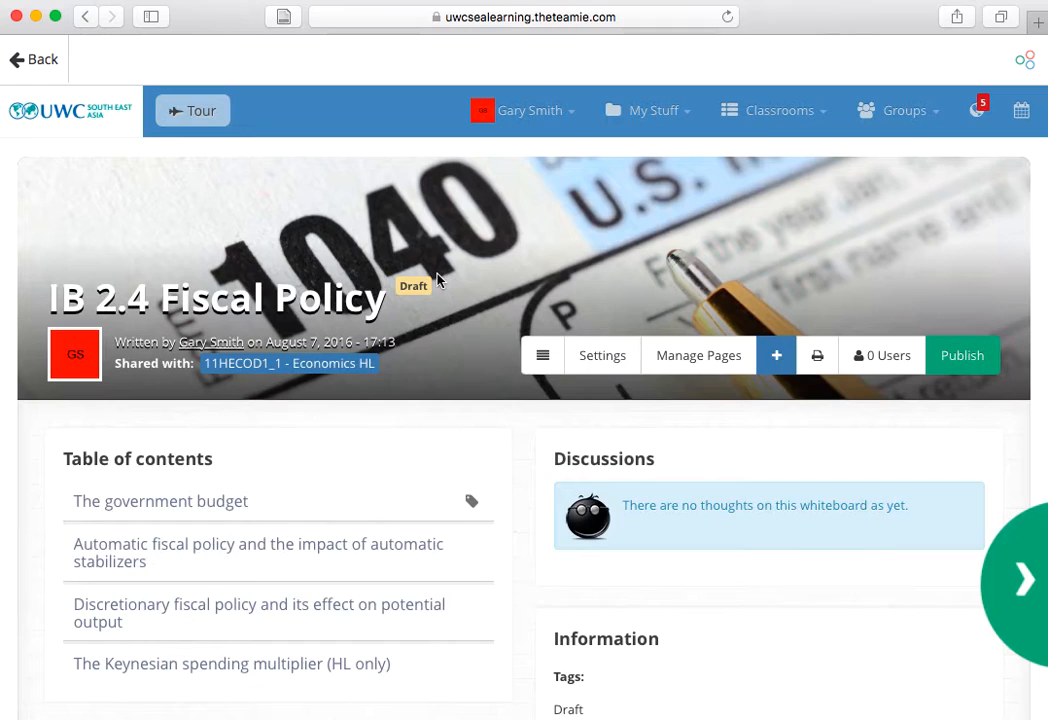
pyautogui.scroll(-1, 421, 325)
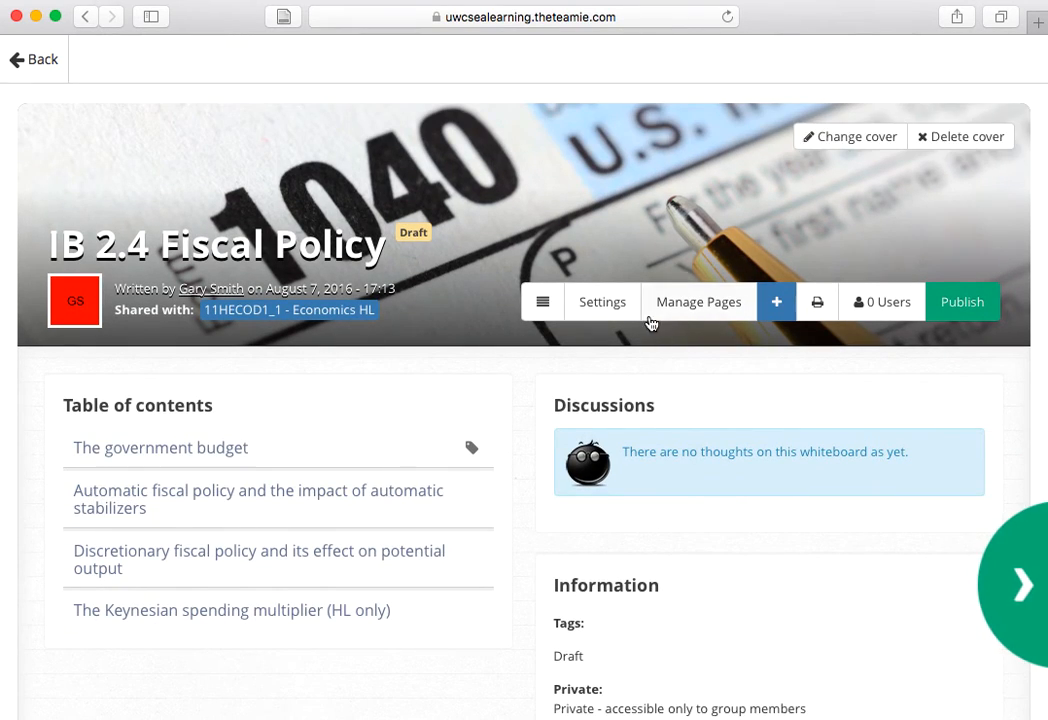